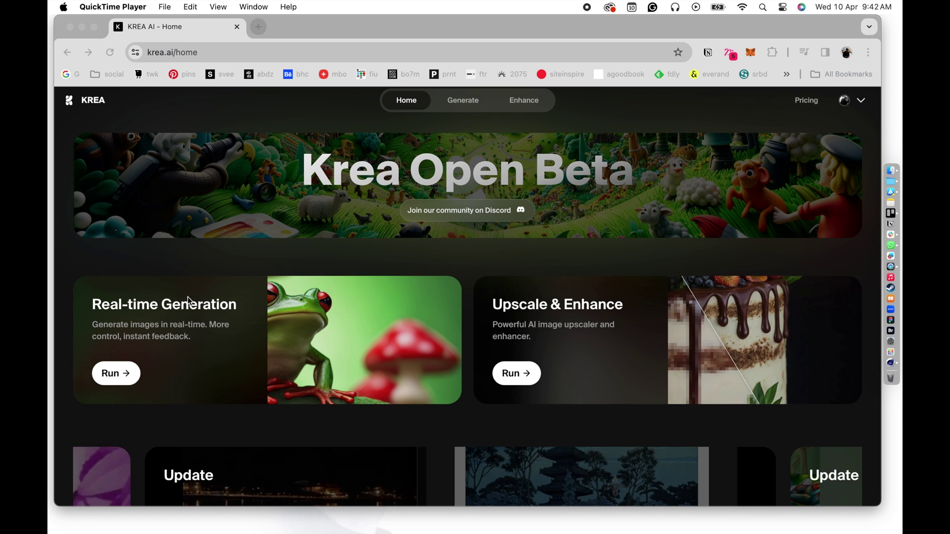
Start real-time generation and replace the default prompt with "a retro futuristic camera"
{"action": "left_click", "coordinate": [118, 374]}
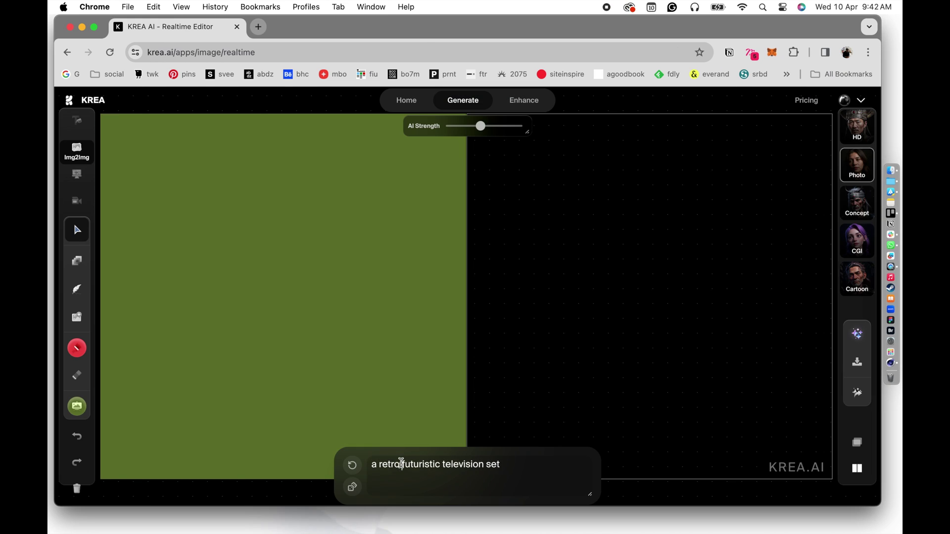
{"action": "triple_click", "coordinate": [401, 464]}
{"action": "key", "text": "BackSpace"}
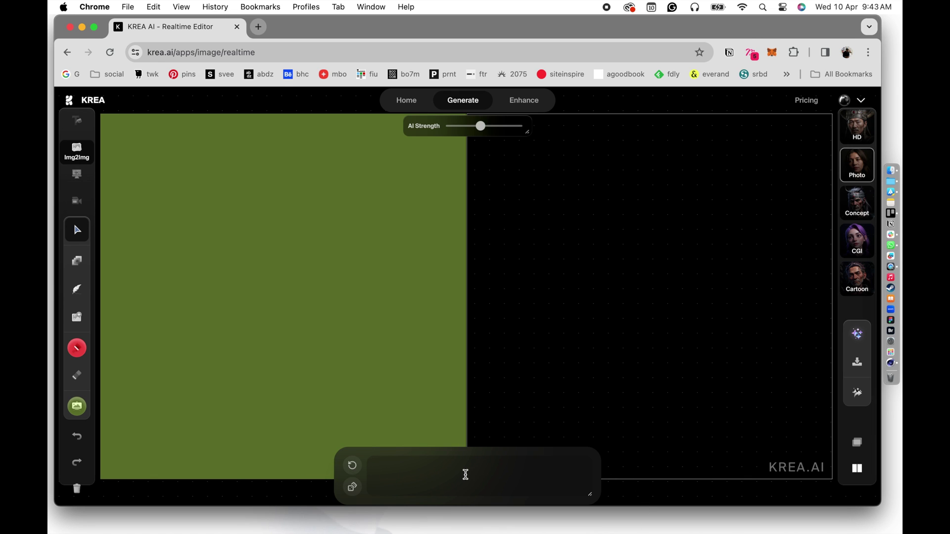
{"action": "type", "text": "a retro futuristic camera"}
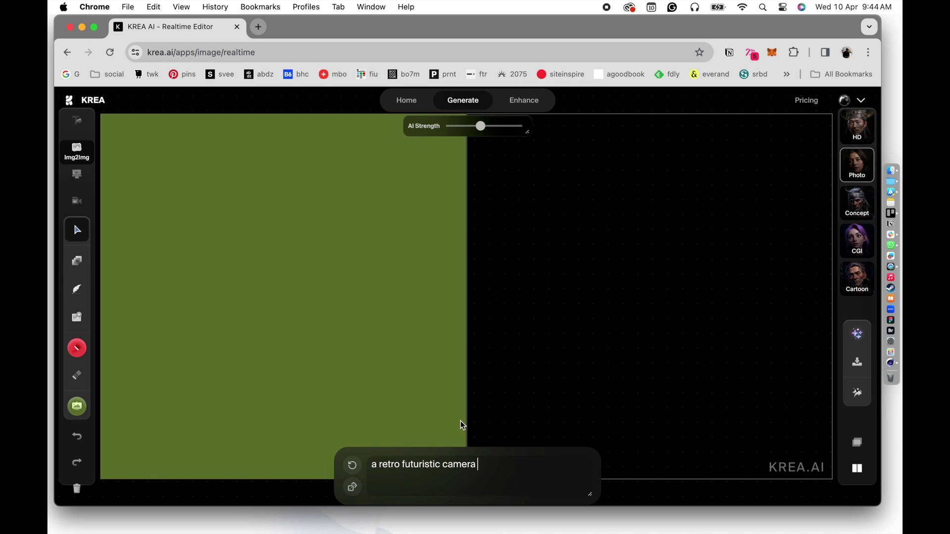
{"action": "left_click", "coordinate": [448, 303]}
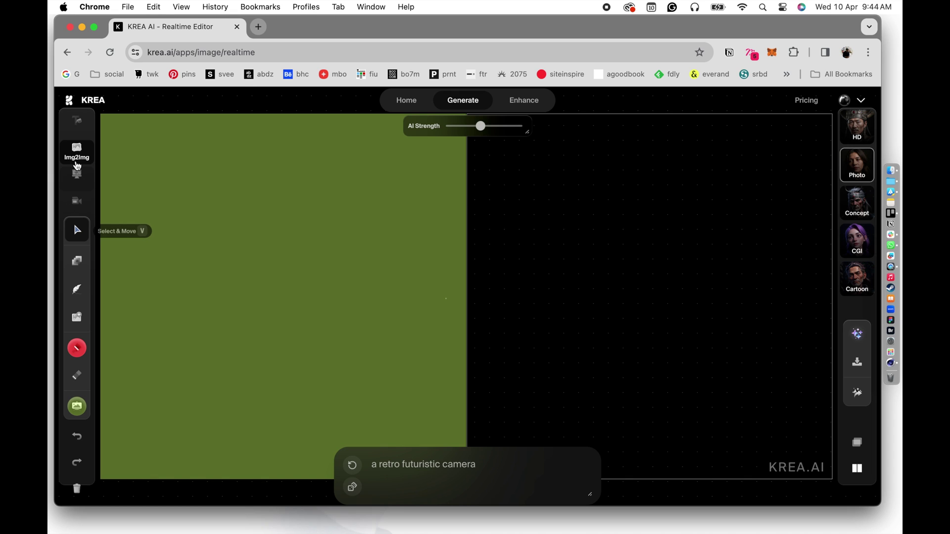
Switch the input mode to Screen2Img and share the entire Screen 2 that shows the 3D scene
{"action": "left_click", "coordinate": [78, 177]}
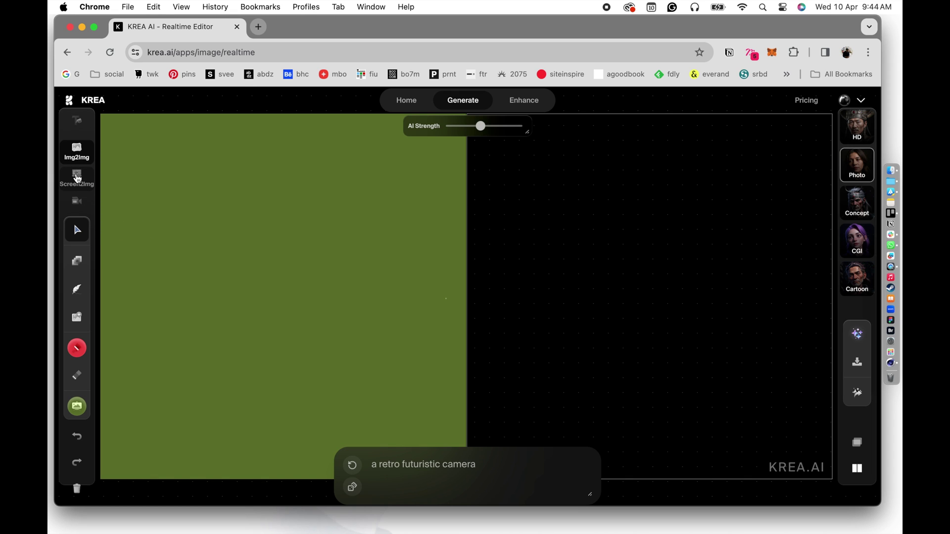
{"action": "left_click", "coordinate": [77, 177]}
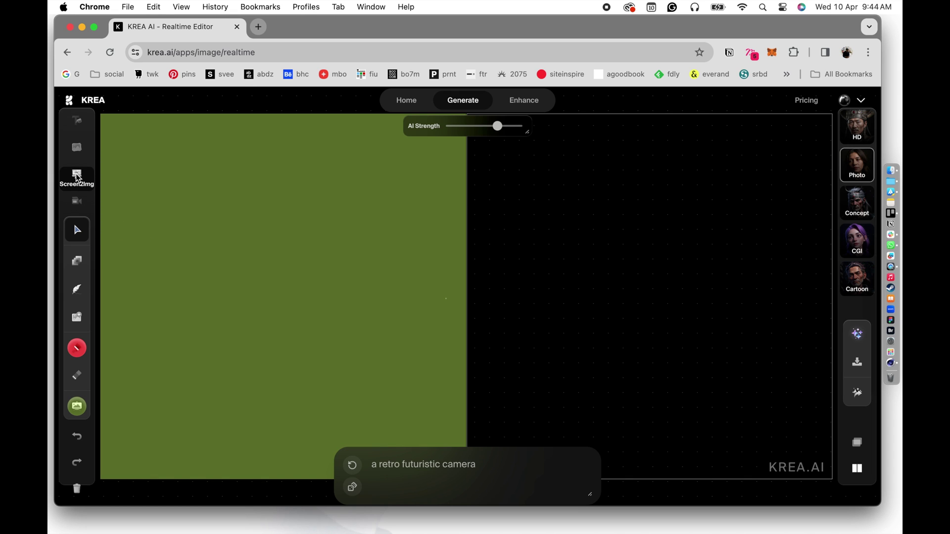
{"action": "left_click", "coordinate": [250, 78]}
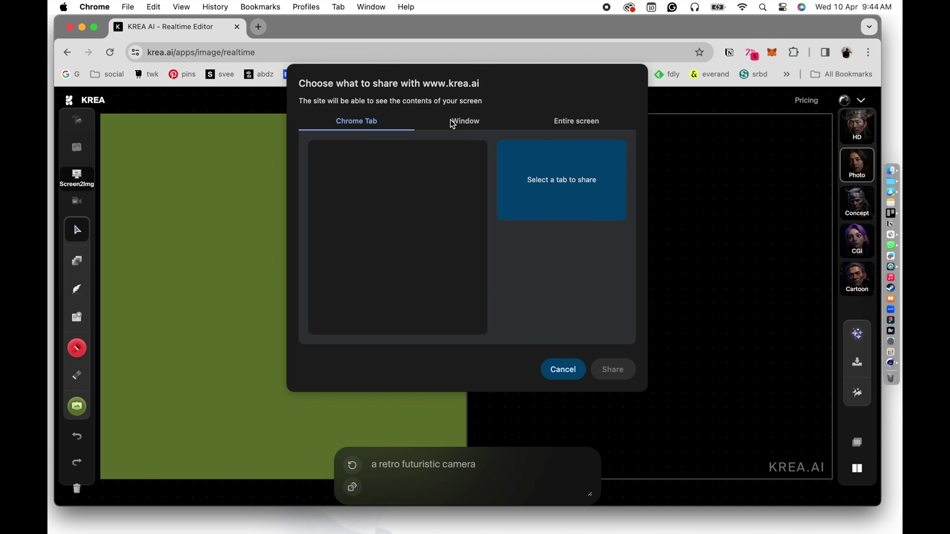
{"action": "left_click", "coordinate": [571, 128]}
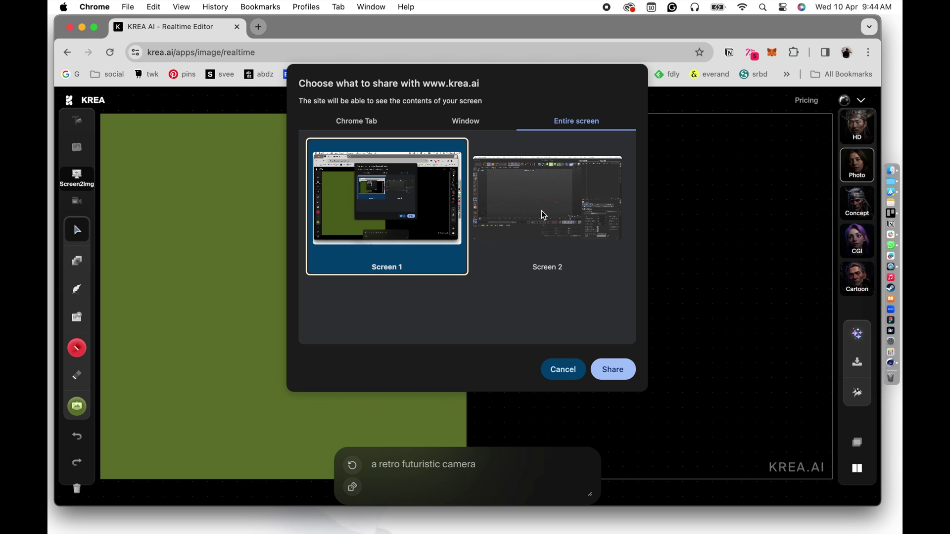
{"action": "left_click", "coordinate": [543, 217]}
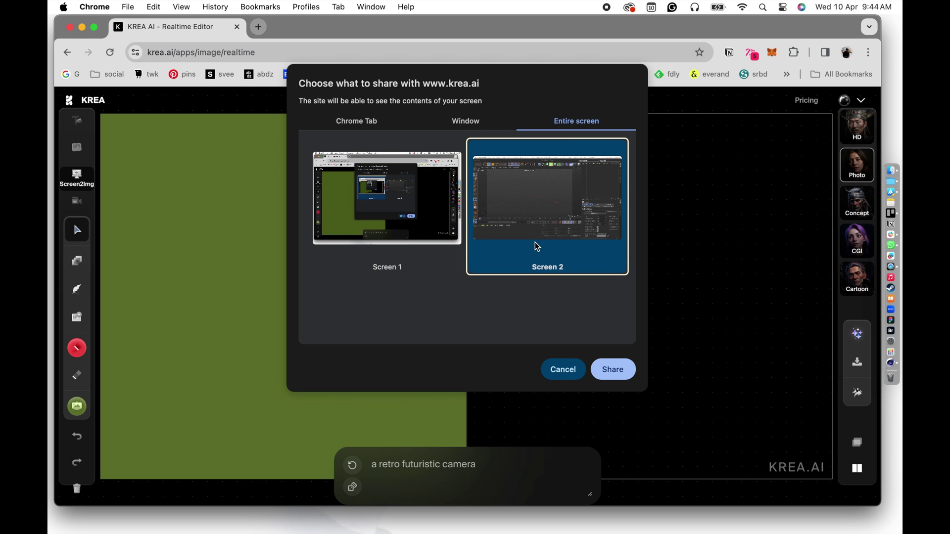
{"action": "left_click", "coordinate": [614, 369]}
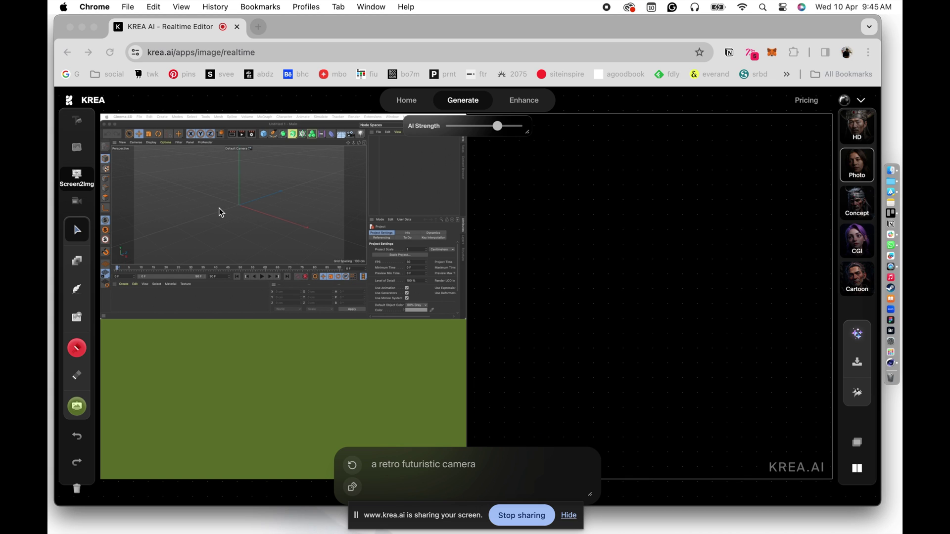
Enlarge the shared screen feed on the canvas and reposition it so the 3D viewport fills the input half
{"action": "left_click", "coordinate": [220, 232]}
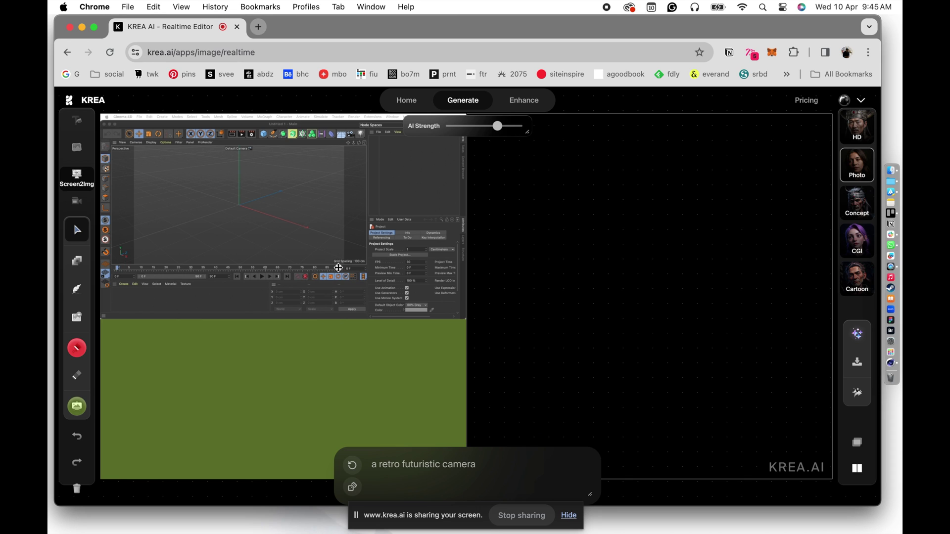
{"action": "left_click", "coordinate": [339, 268]}
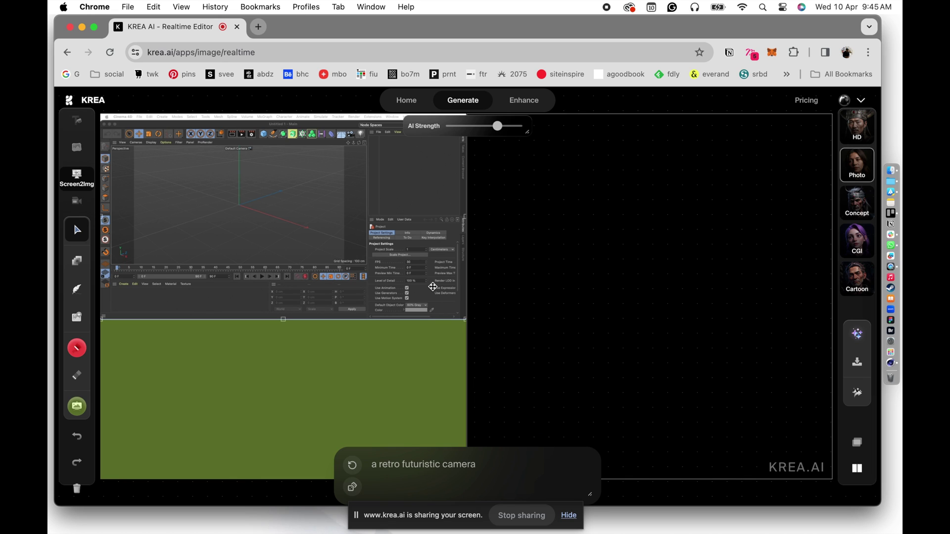
{"action": "left_click_drag", "start_coordinate": [474, 318], "coordinate": [702, 499]}
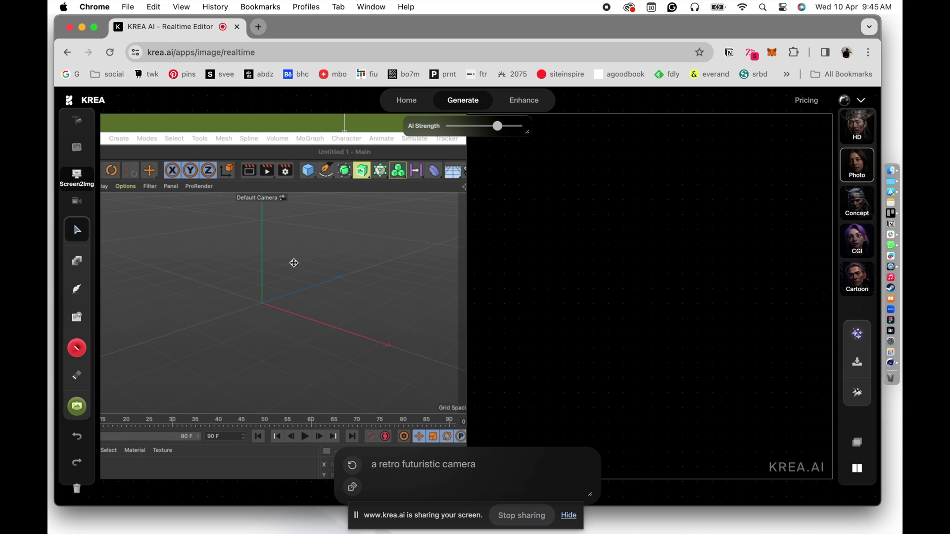
{"action": "left_click_drag", "start_coordinate": [288, 265], "coordinate": [198, 268]}
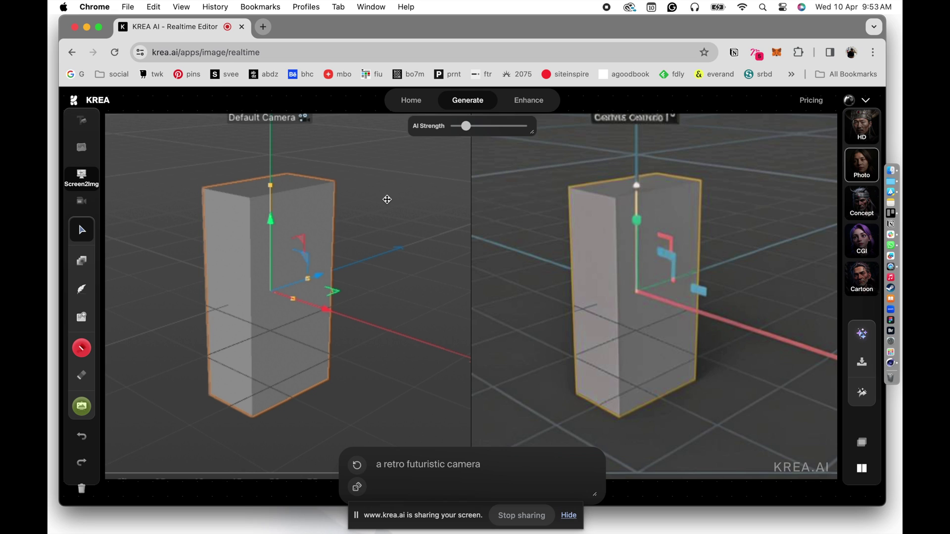
Raise the AI strength to just below the middle of its range
{"action": "mouse_move", "coordinate": [473, 131]}
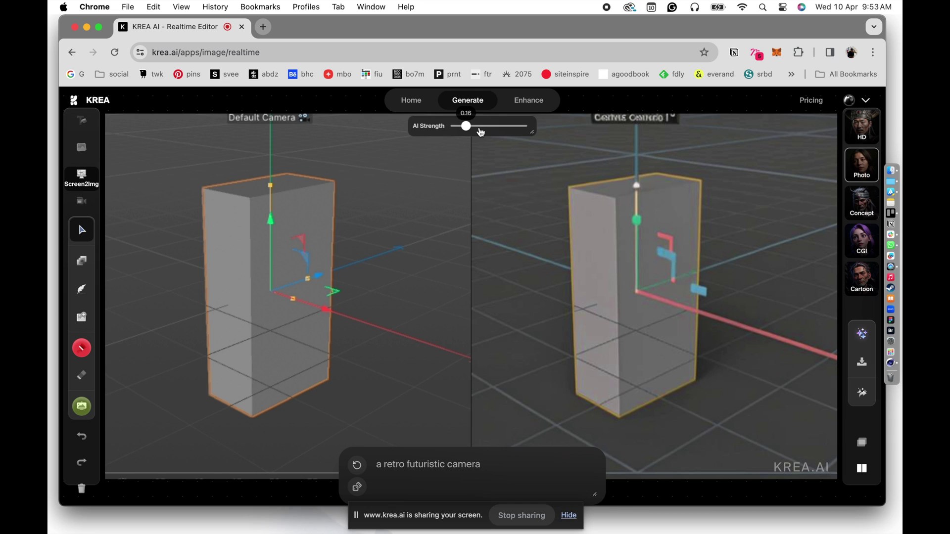
{"action": "left_click_drag", "start_coordinate": [482, 133], "coordinate": [484, 132]}
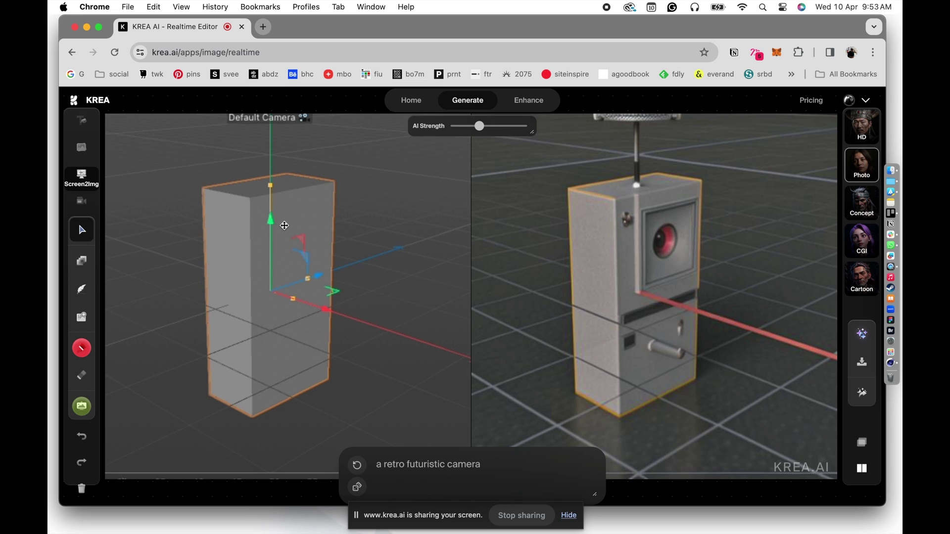
{"action": "left_click", "coordinate": [487, 131]}
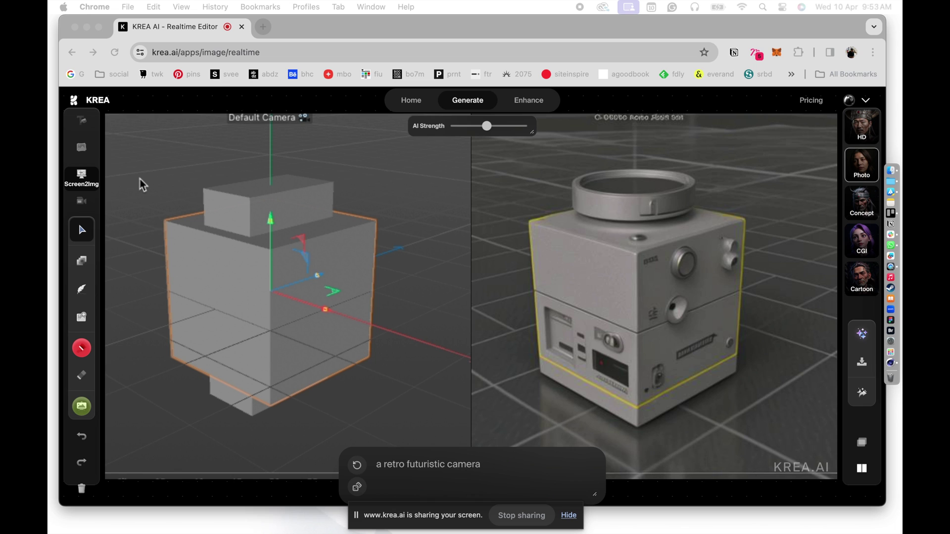
Move the large cube out of the tall box along the red axis, scale it down and set it against the box
{"action": "left_click_drag", "start_coordinate": [326, 310], "coordinate": [466, 356]}
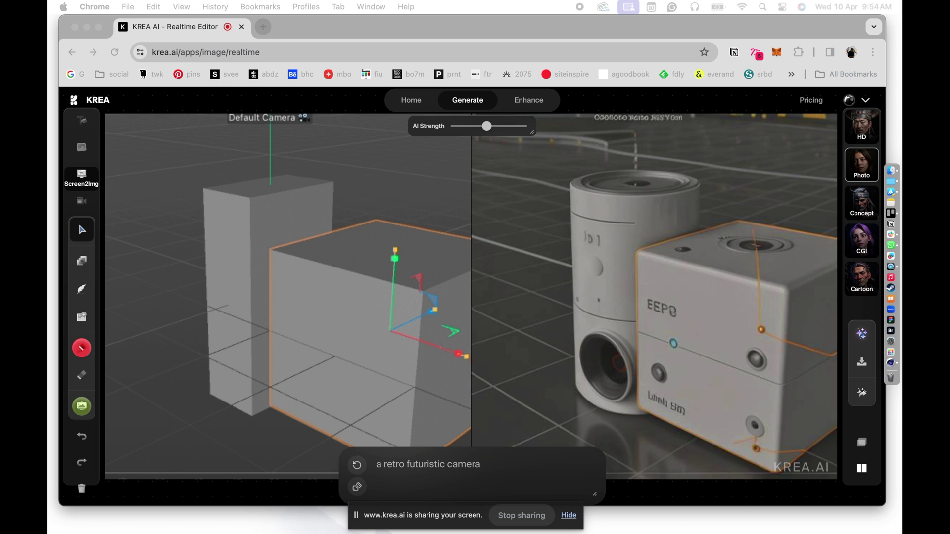
{"action": "left_click_drag", "start_coordinate": [435, 310], "coordinate": [307, 376]}
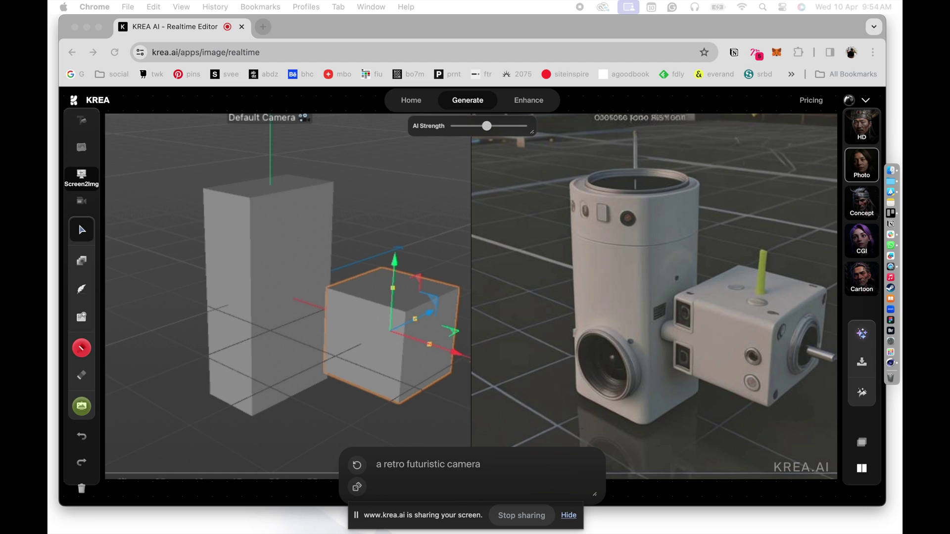
{"action": "left_click_drag", "start_coordinate": [458, 355], "coordinate": [361, 327]}
Adjust the small cube's height on the front of the tall box and apply a red material to it
{"action": "left_click_drag", "start_coordinate": [316, 232], "coordinate": [317, 214]}
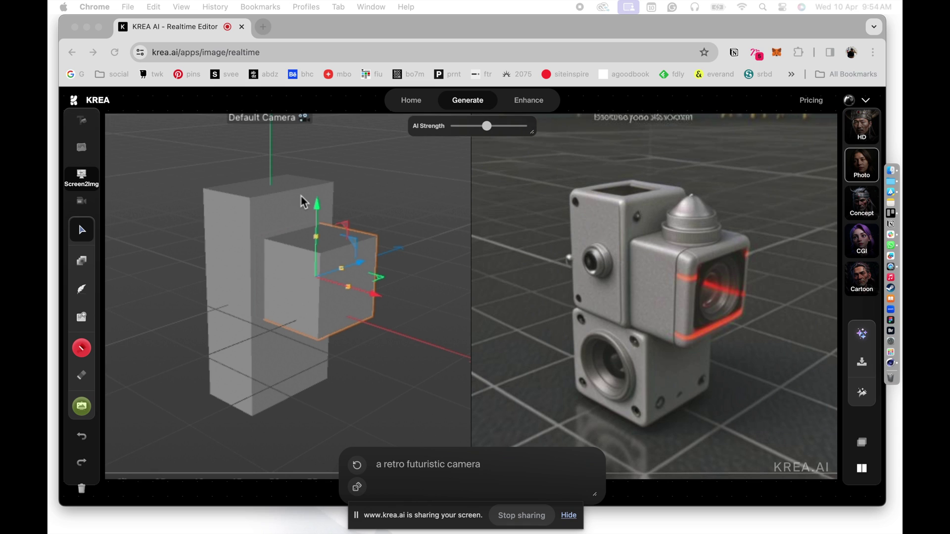
{"action": "left_click_drag", "start_coordinate": [317, 210], "coordinate": [319, 221]}
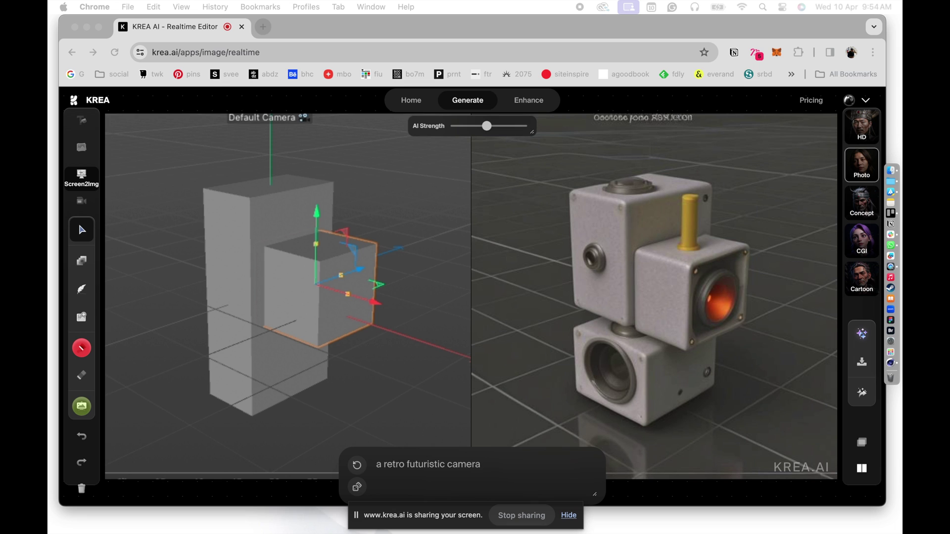
{"action": "left_click_drag", "start_coordinate": [278, 295], "coordinate": [302, 288]}
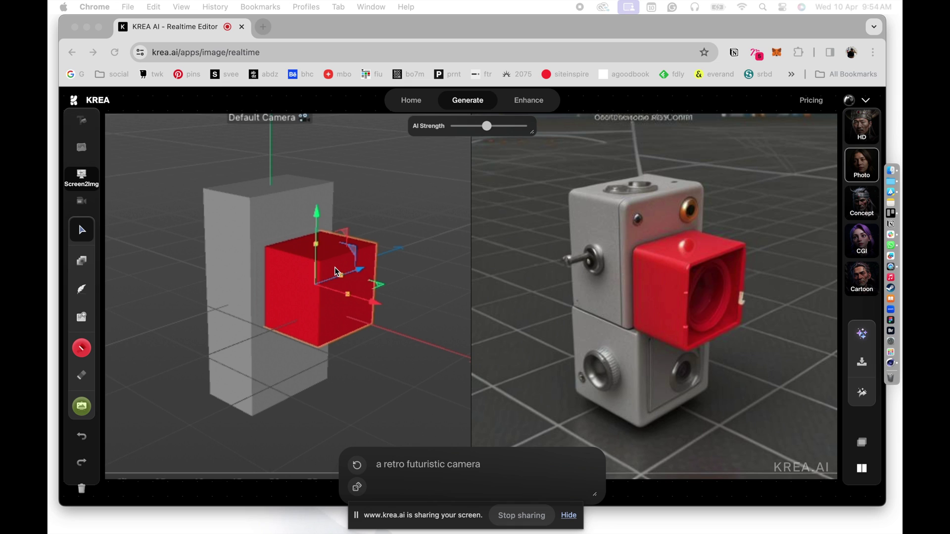
Compare a low AI strength with about 0.62 and settle on a value slightly above the middle
{"action": "left_click", "coordinate": [485, 130]}
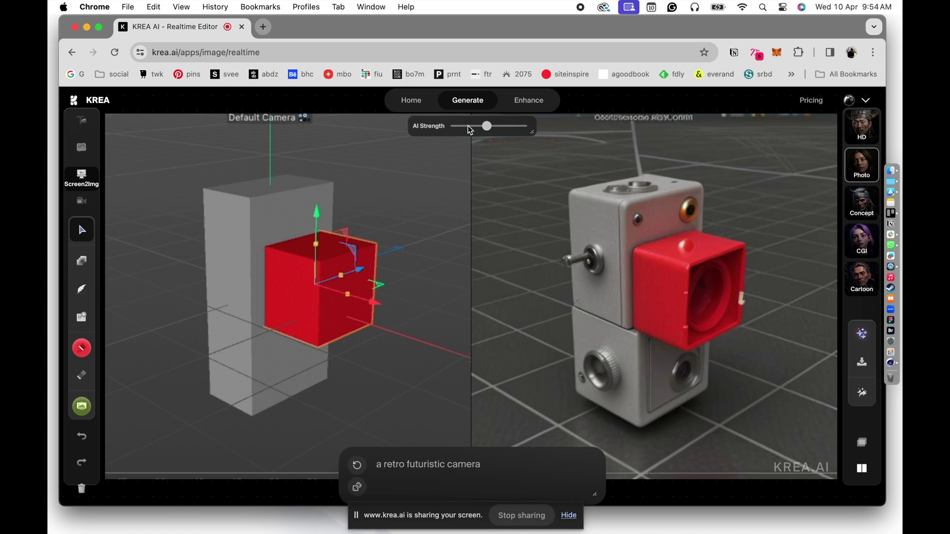
{"action": "left_click", "coordinate": [469, 130]}
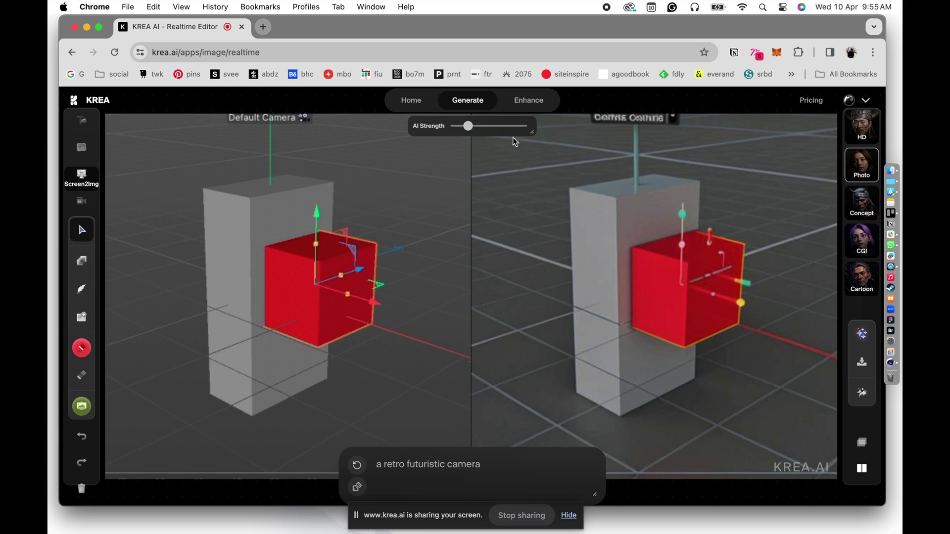
{"action": "left_click", "coordinate": [499, 127]}
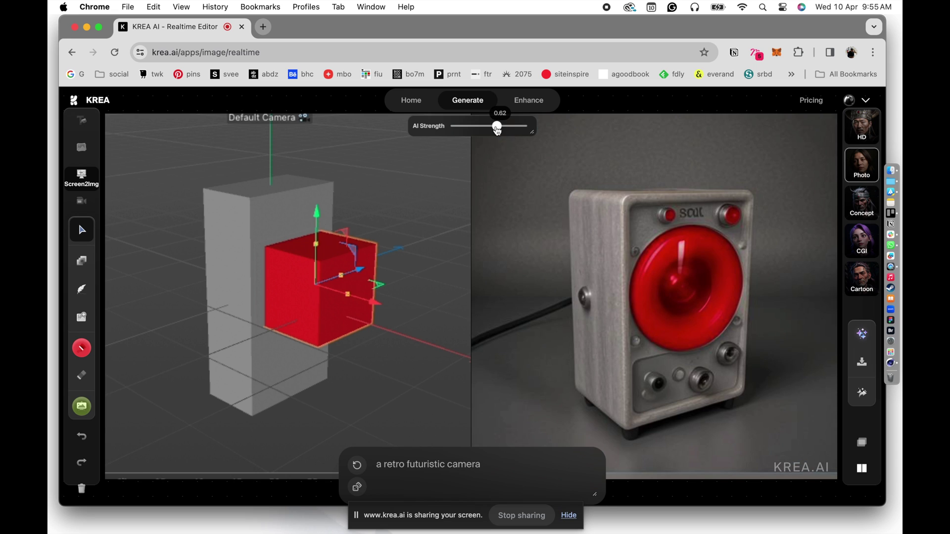
{"action": "left_click", "coordinate": [492, 128]}
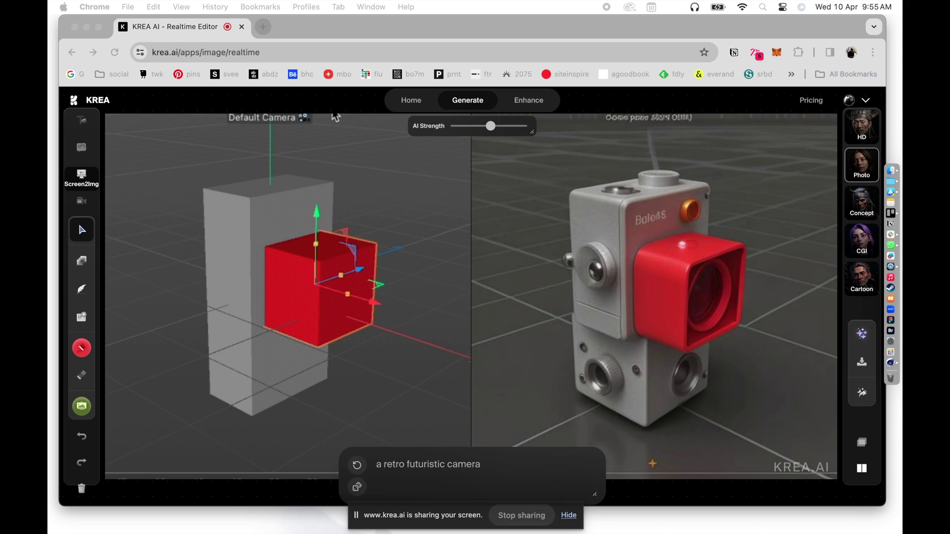
Add another cube to the scene and scale it down uniformly until it fits inside the tall box
{"action": "left_click", "coordinate": [422, 264]}
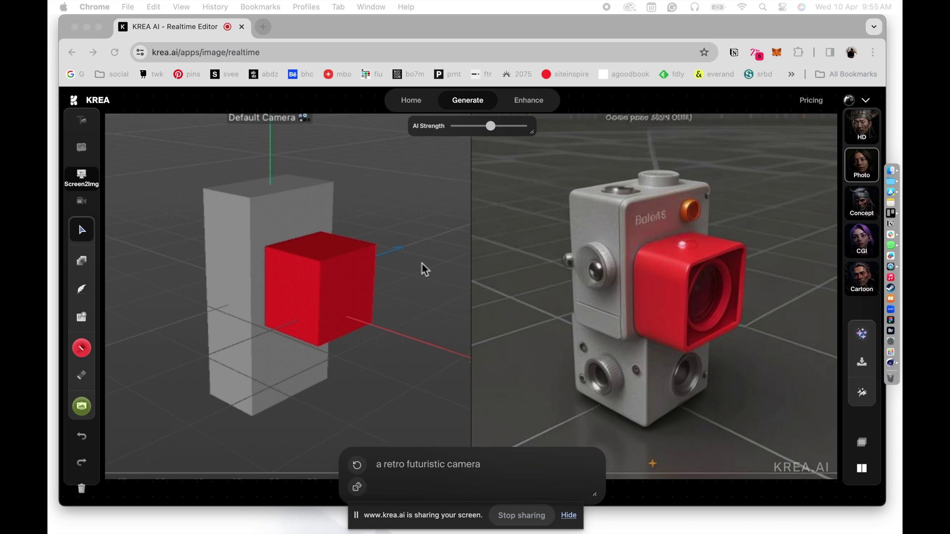
{"action": "key", "text": "super+z"}
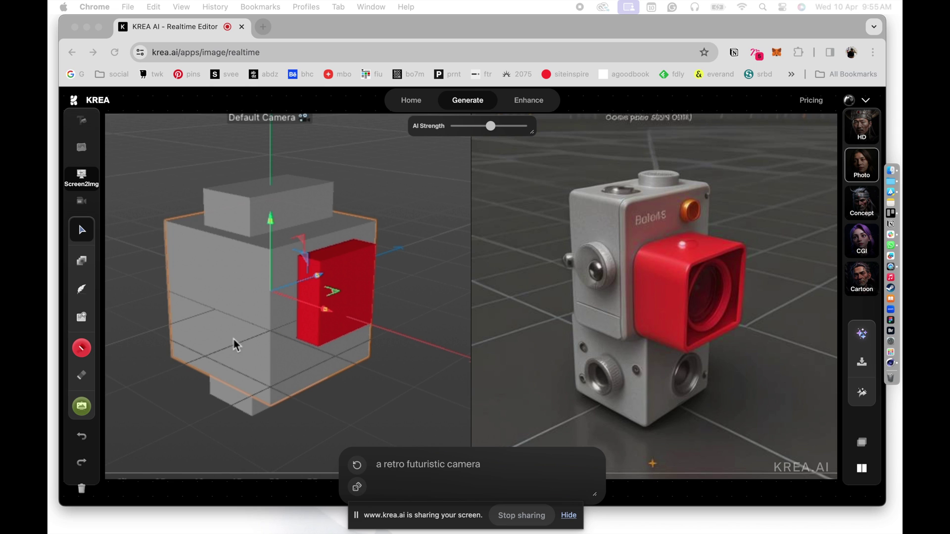
{"action": "key", "text": "super+z"}
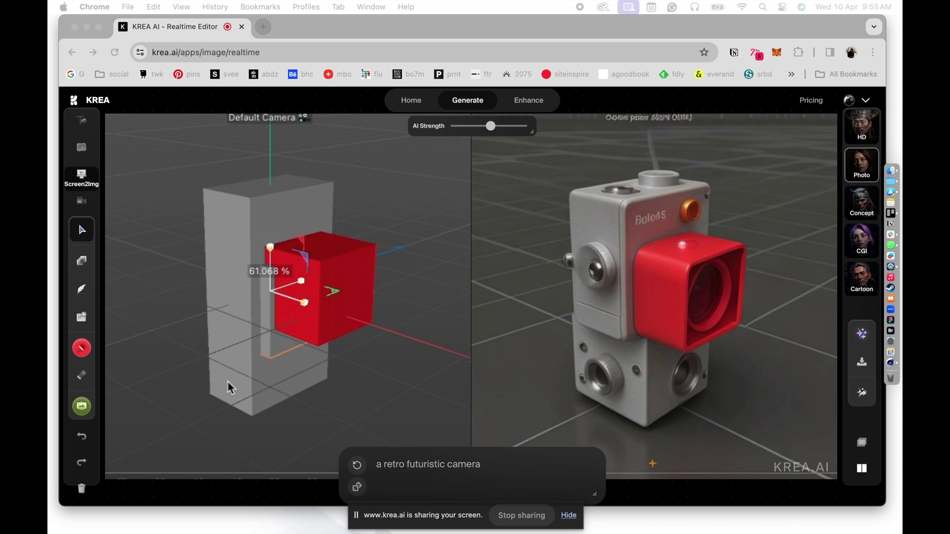
{"action": "key", "text": "super+z"}
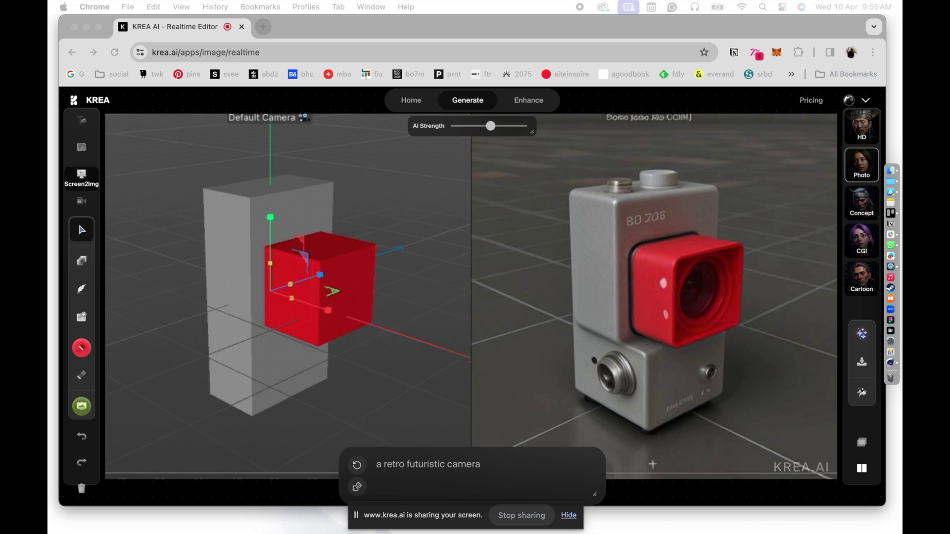
Raise the new cube until it protrudes from the tall box's top and shrink it into a small thin plate
{"action": "left_click_drag", "start_coordinate": [276, 241], "coordinate": [278, 158]}
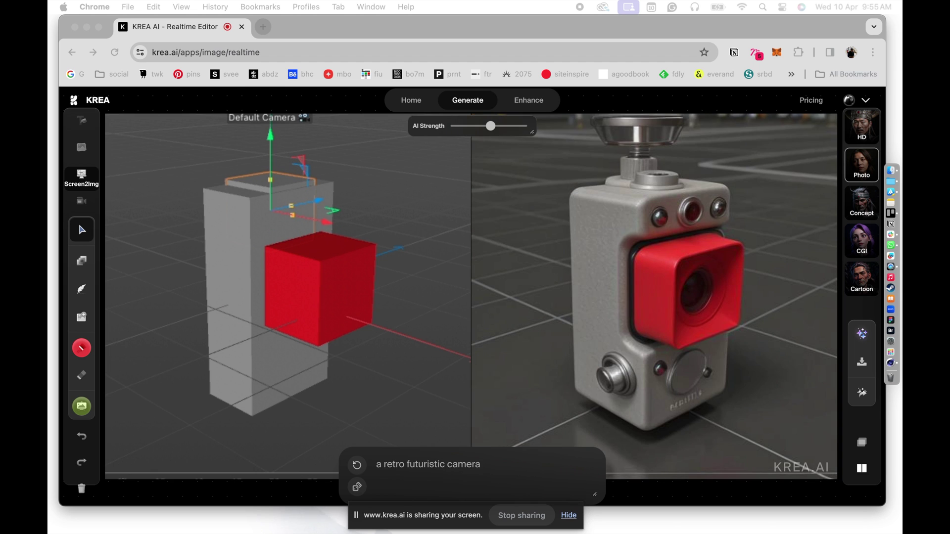
{"action": "key", "text": "s"}
{"action": "left_click_drag", "start_coordinate": [310, 202], "coordinate": [272, 222]}
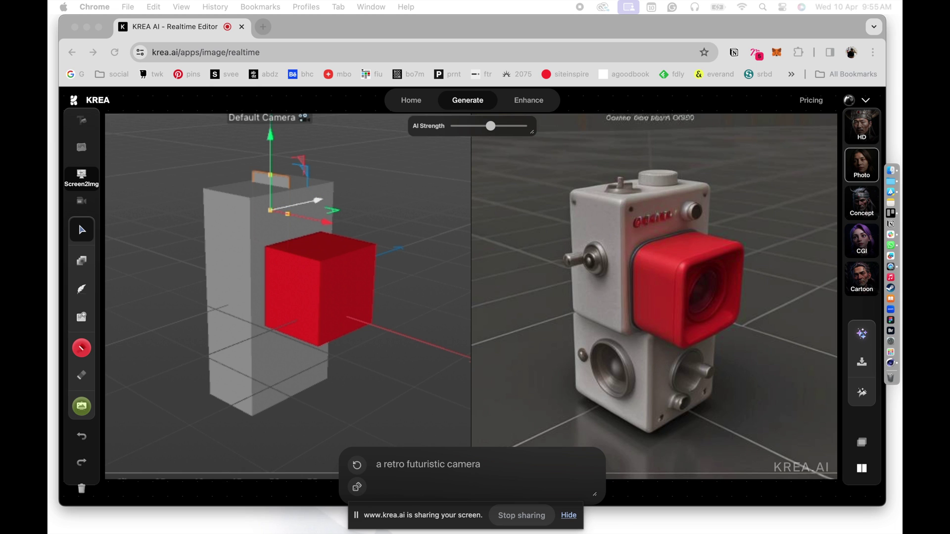
{"action": "key", "text": "Escape"}
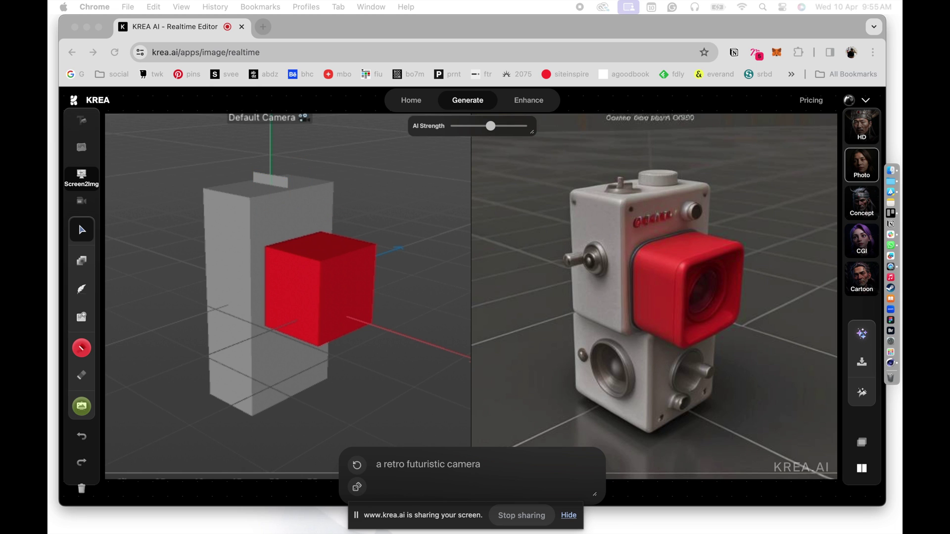
Generate the camera from an angle with the red cube facing left and save the image to the Desktop as downloadedImage
{"action": "left_click_drag", "start_coordinate": [468, 283], "coordinate": [444, 293]}
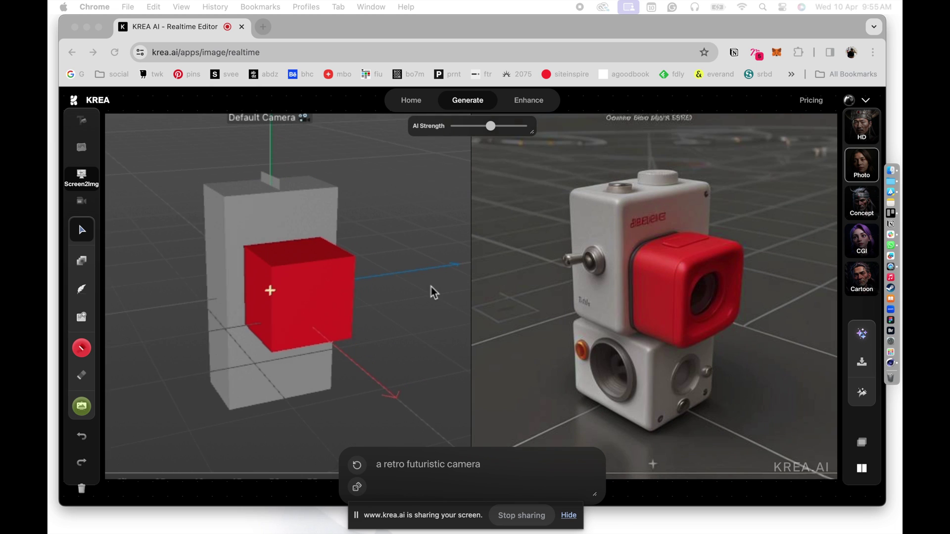
{"action": "left_click_drag", "start_coordinate": [431, 287], "coordinate": [282, 285]}
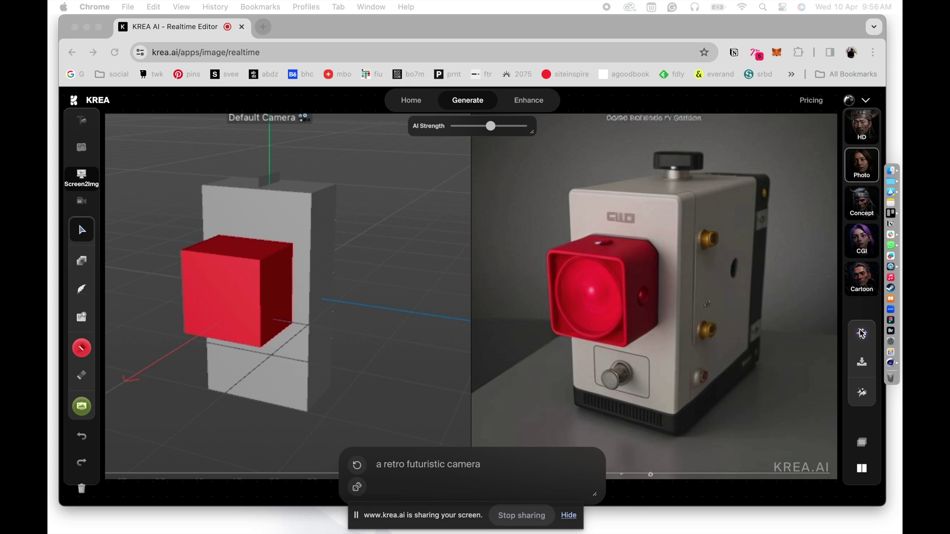
{"action": "left_click", "coordinate": [862, 334]}
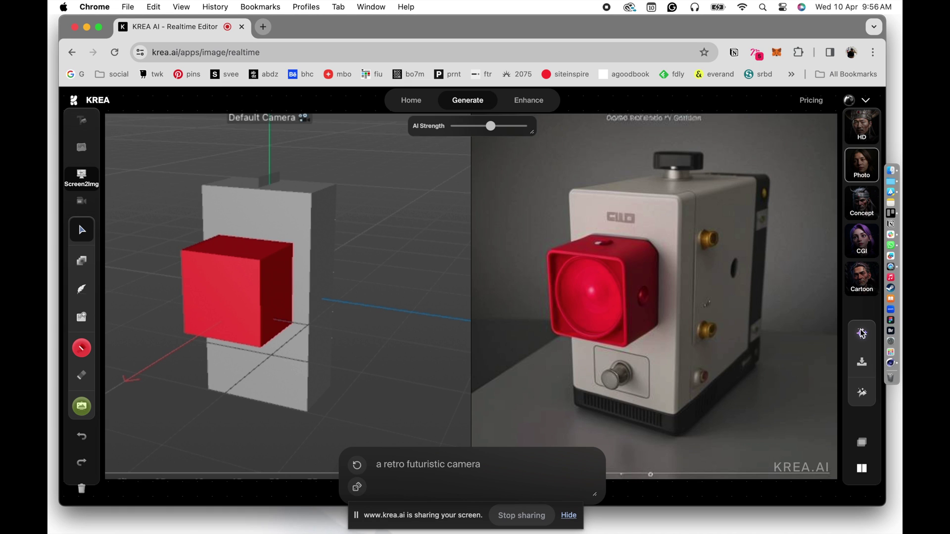
{"action": "left_click", "coordinate": [862, 334]}
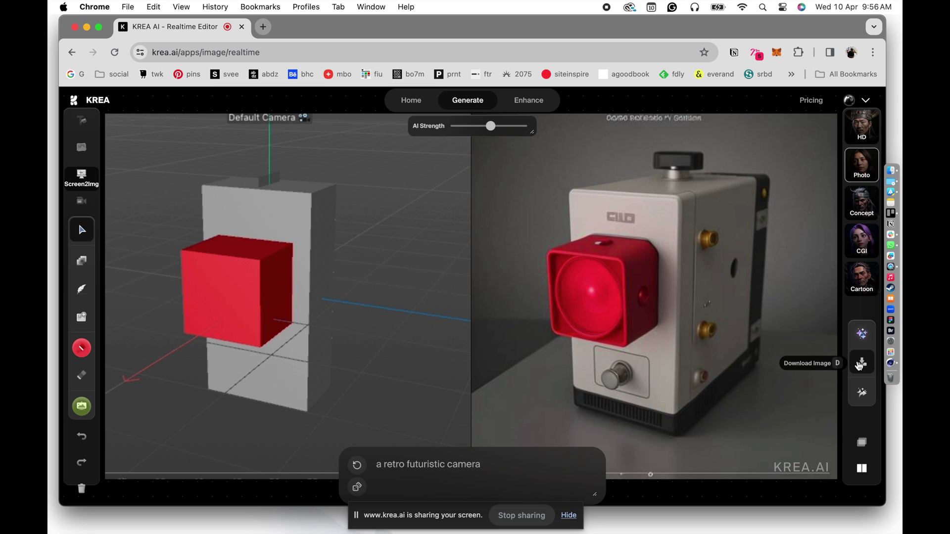
{"action": "left_click", "coordinate": [861, 365]}
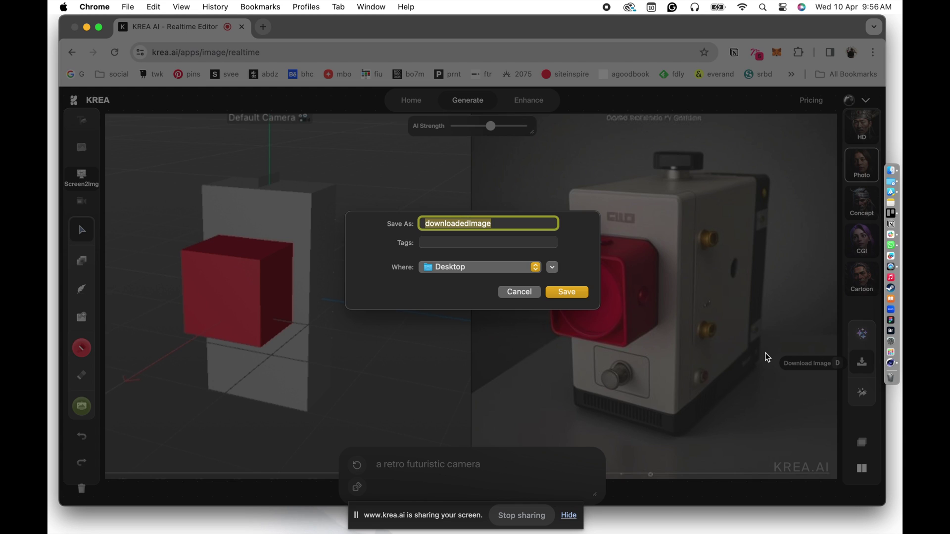
{"action": "left_click", "coordinate": [587, 293]}
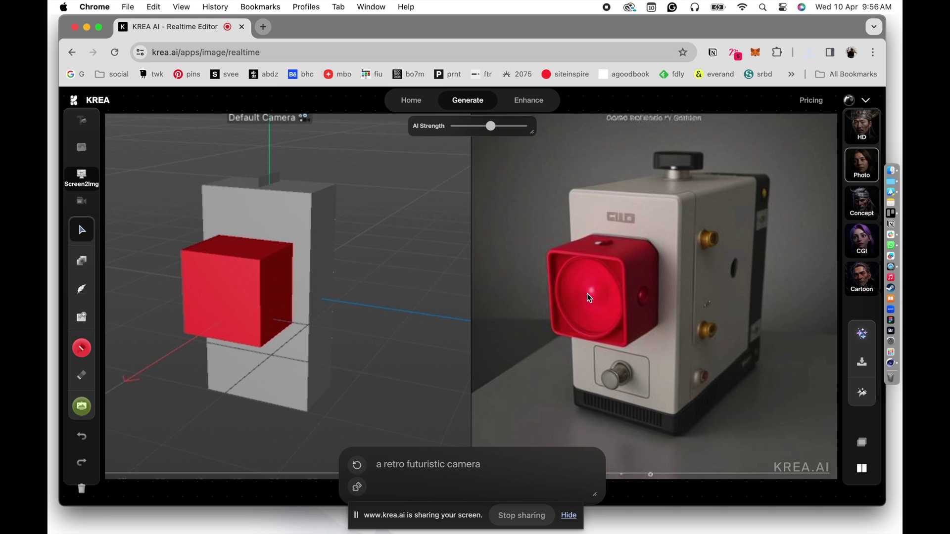